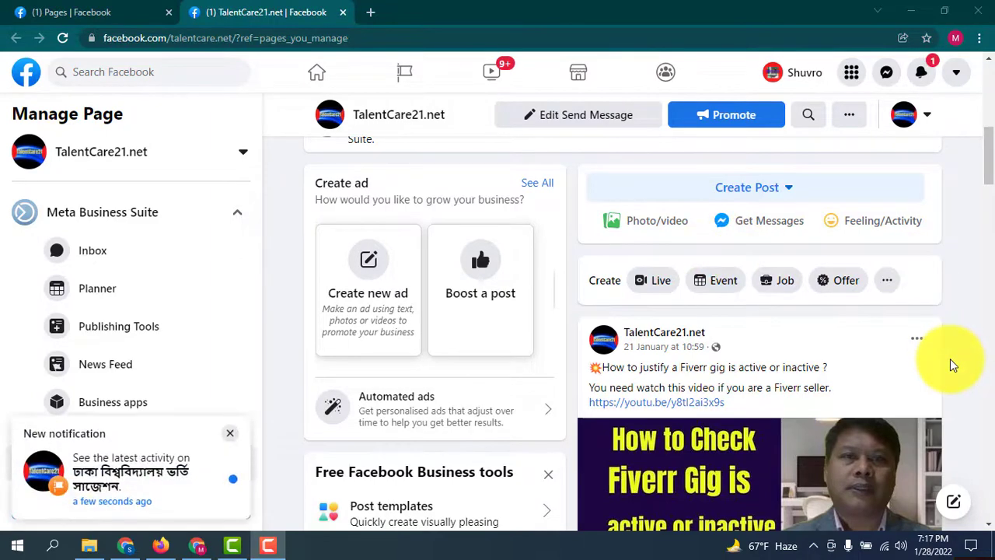
Start creating a post for the page in Meta Business Suite, dismissing the prompt to allow notifications.
{"action": "left_click", "coordinate": [765, 195]}
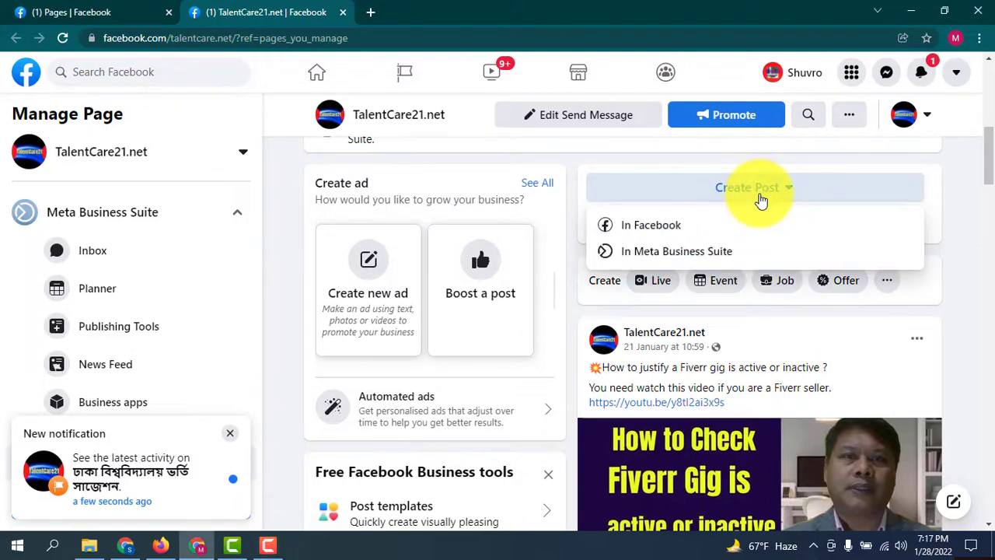
{"action": "left_click", "coordinate": [676, 251]}
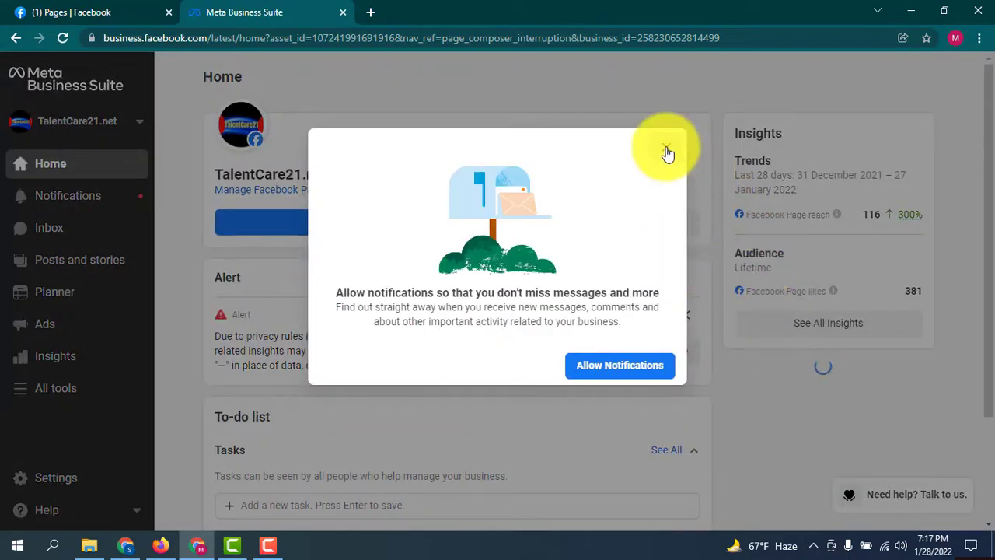
{"action": "left_click", "coordinate": [666, 149]}
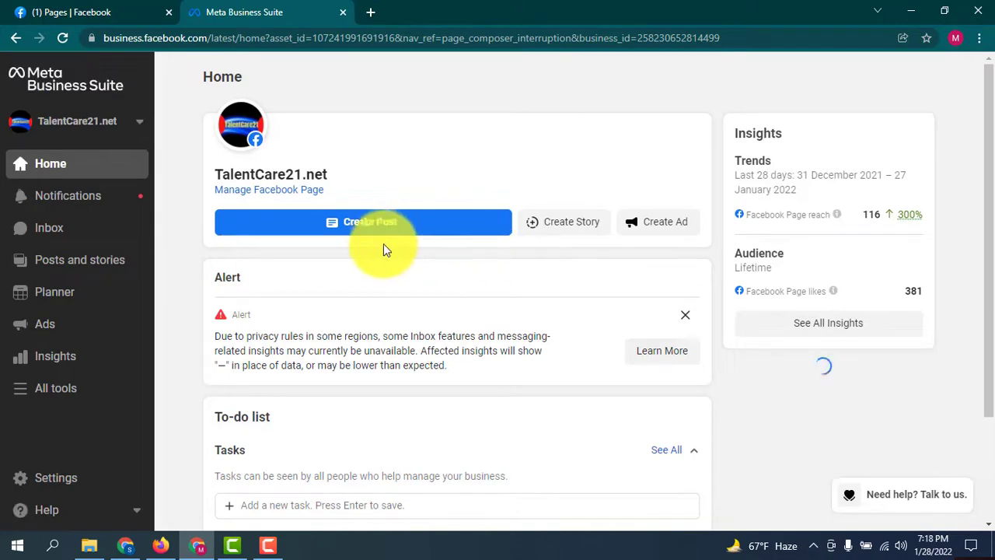
{"action": "left_click", "coordinate": [373, 225]}
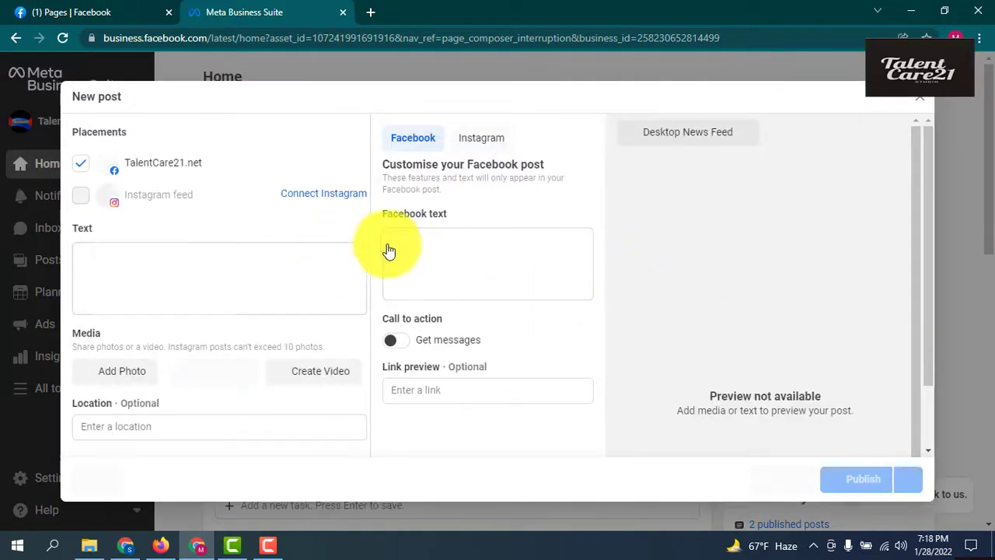
Enter the post's opening line "How to fix google search console error 'java script not allowed'?".
{"action": "left_click", "coordinate": [116, 258]}
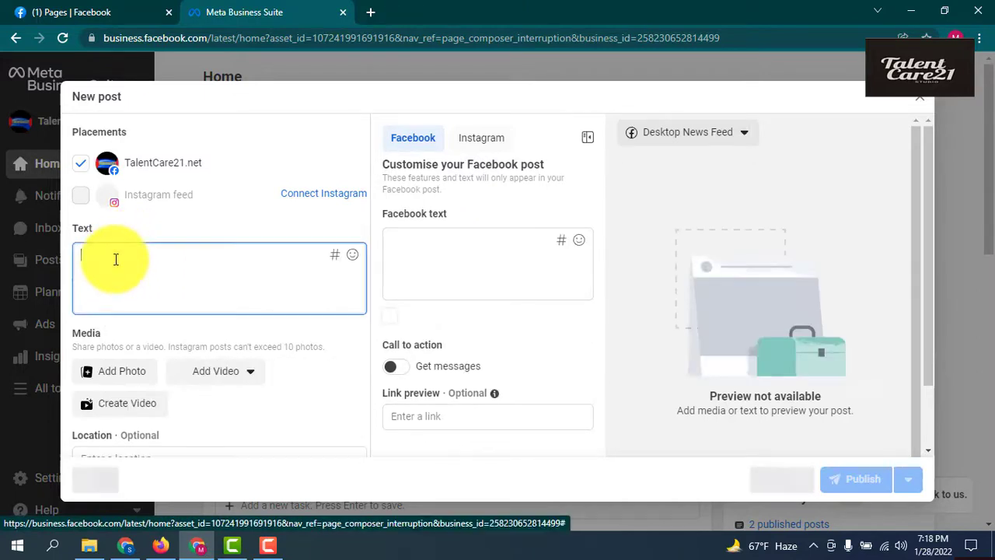
{"action": "left_click", "coordinate": [129, 379]}
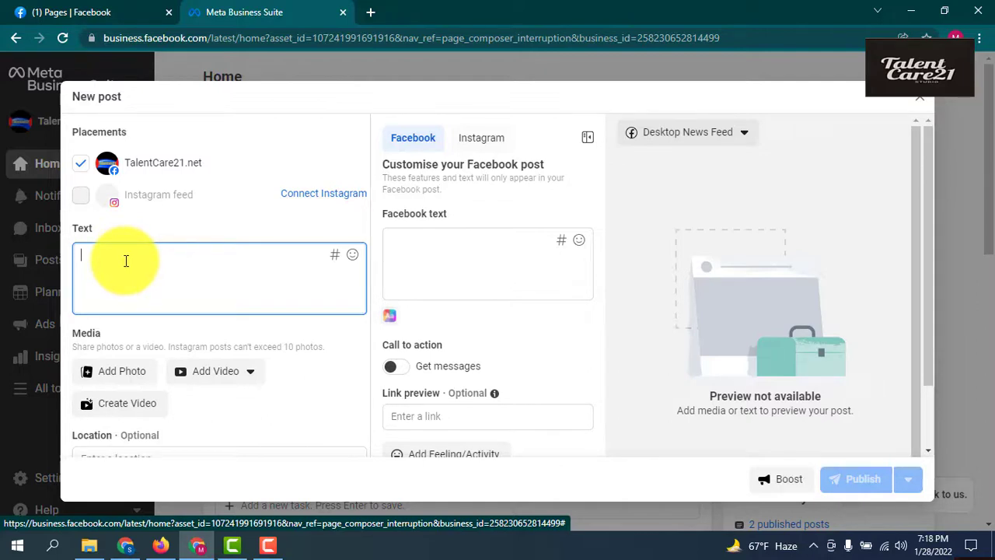
{"action": "type", "text": "How to "}
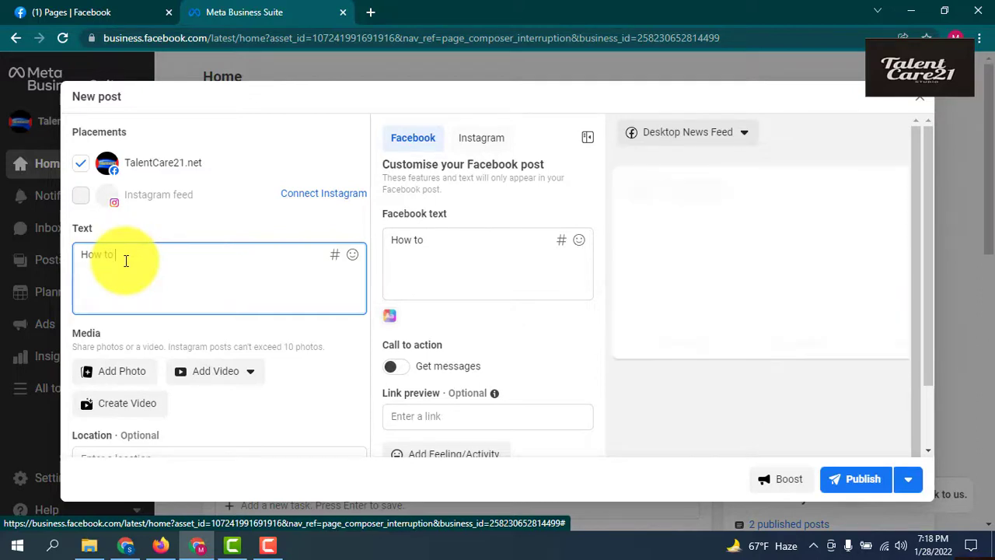
{"action": "type", "text": "fix"}
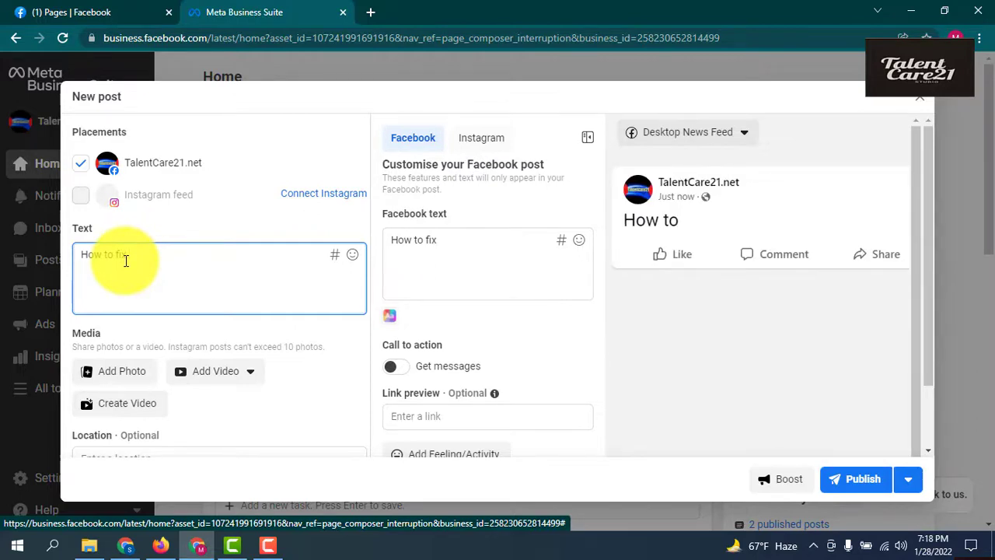
{"action": "type", "text": " google search con"}
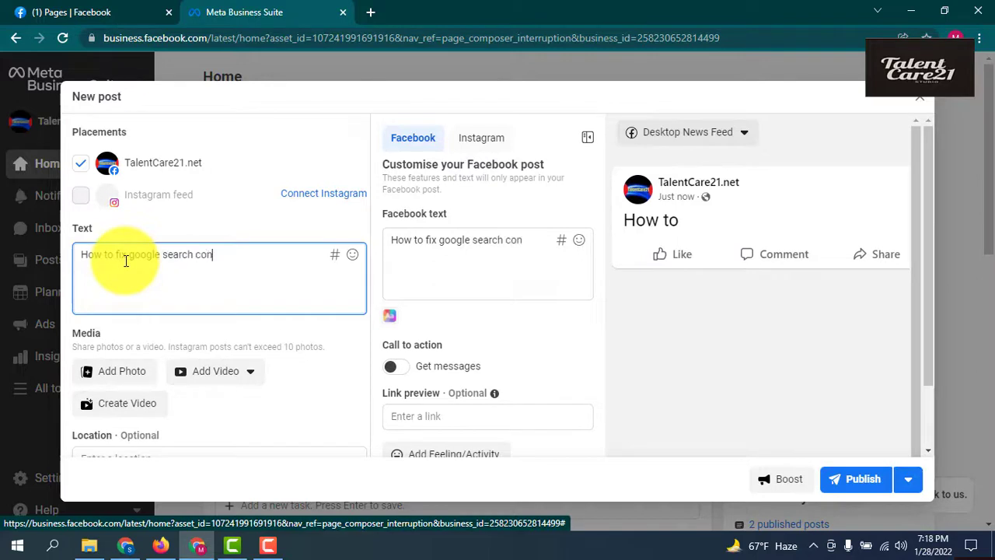
{"action": "type", "text": "sole error 'jav"}
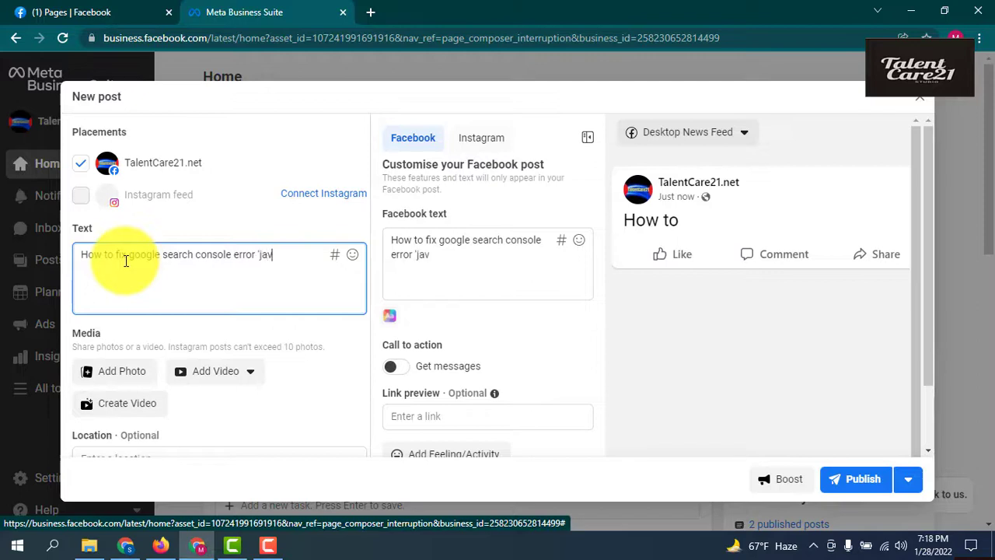
{"action": "type", "text": "a script not allo"}
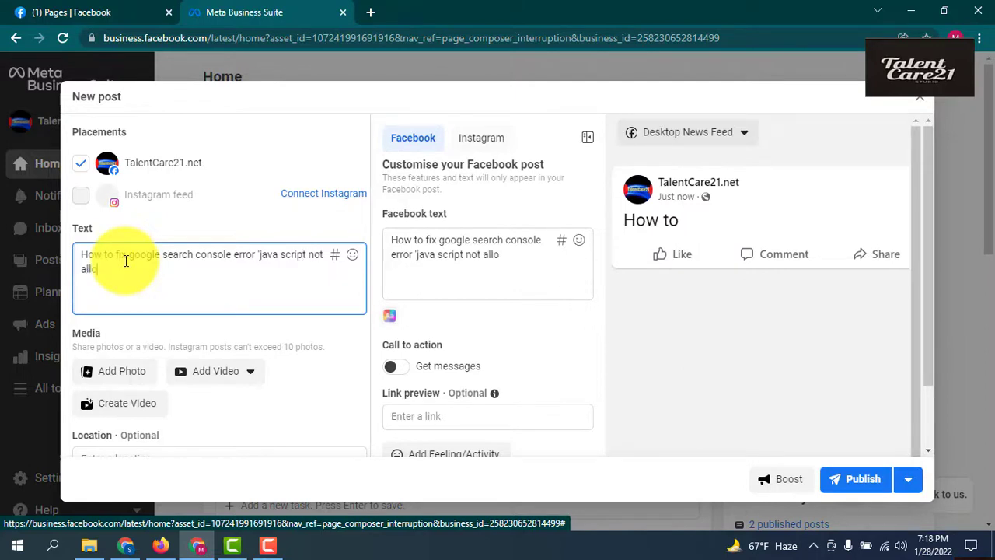
{"action": "type", "text": "wed"}
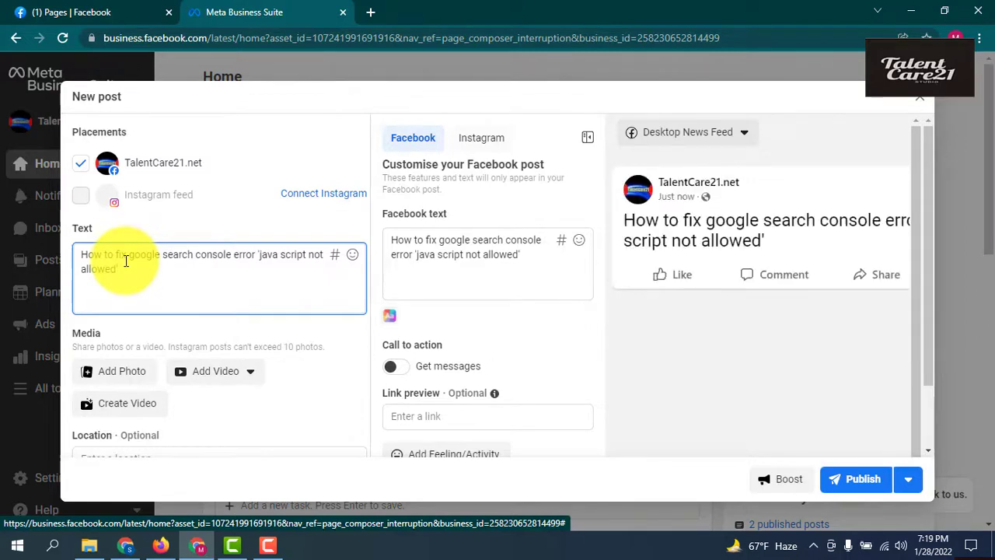
{"action": "left_click", "coordinate": [143, 269]}
{"action": "type", "text": "?"}
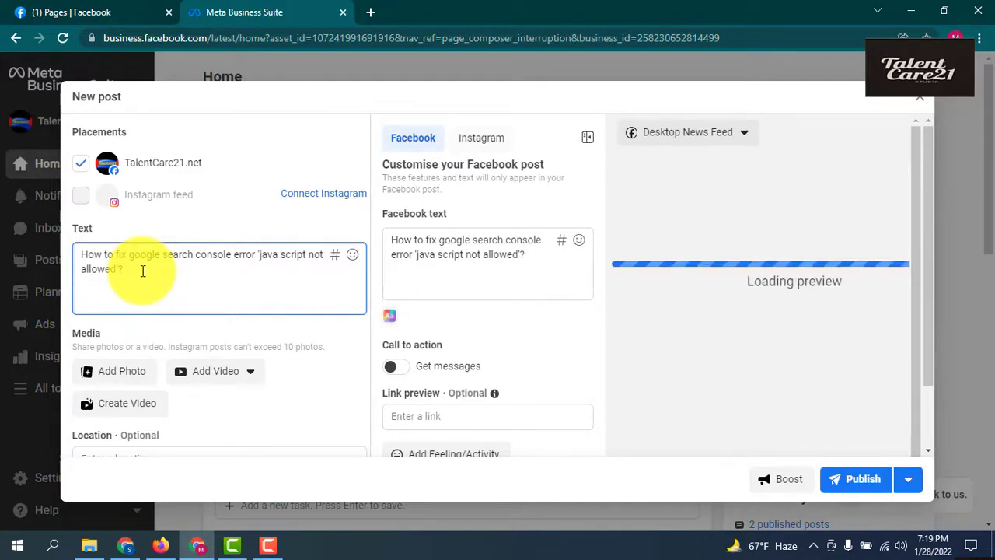
Add the line "In this video you can learn how to fix google search console error-java script not allowed." and start a new line.
{"action": "type", "text": "In this"}
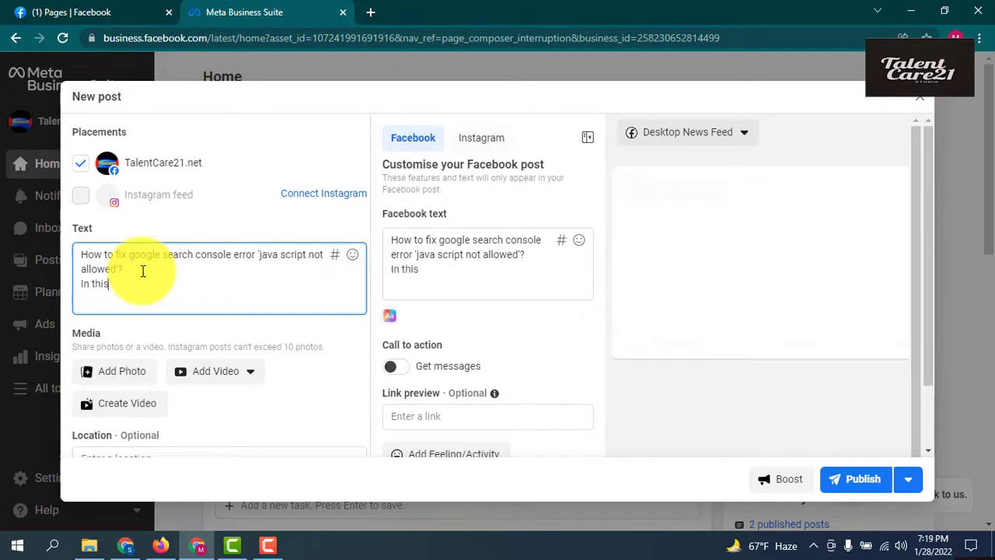
{"action": "type", "text": " video"}
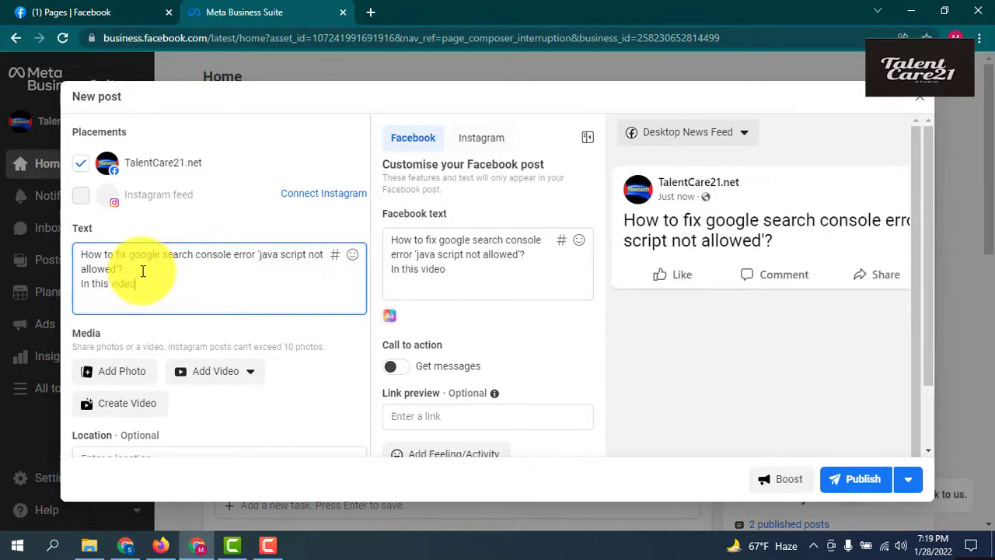
{"action": "type", "text": " you can lear"}
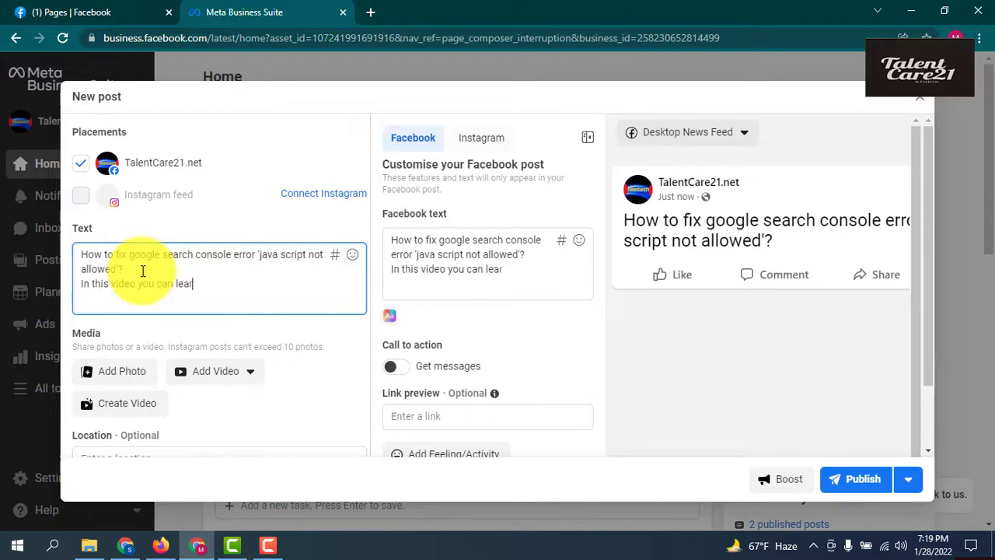
{"action": "type", "text": "n how to fix"}
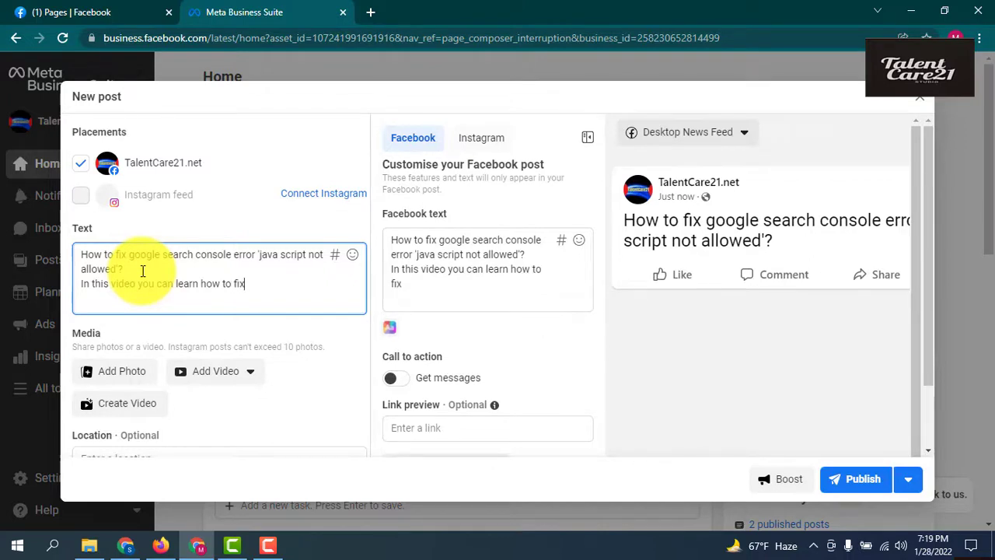
{"action": "type", "text": " google sea"}
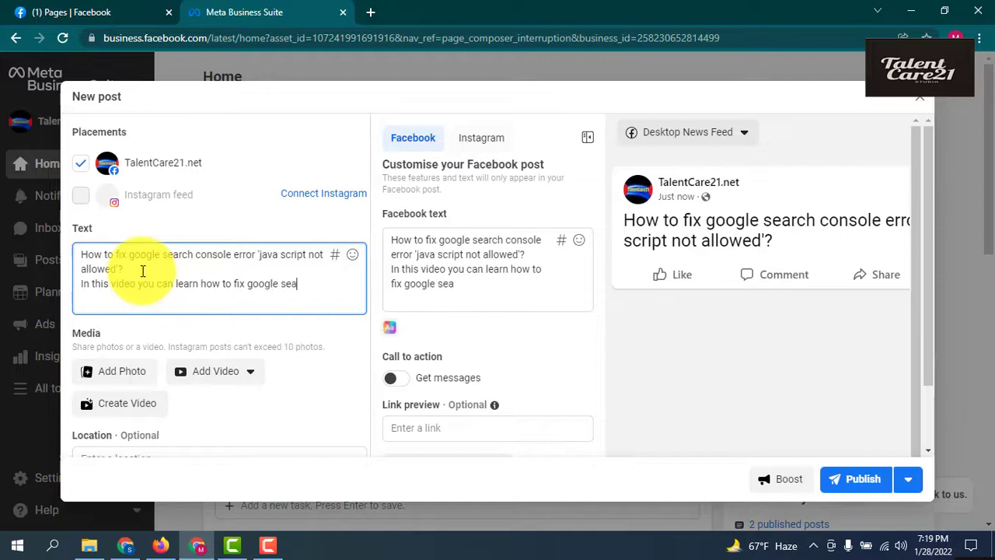
{"action": "type", "text": "rch con"}
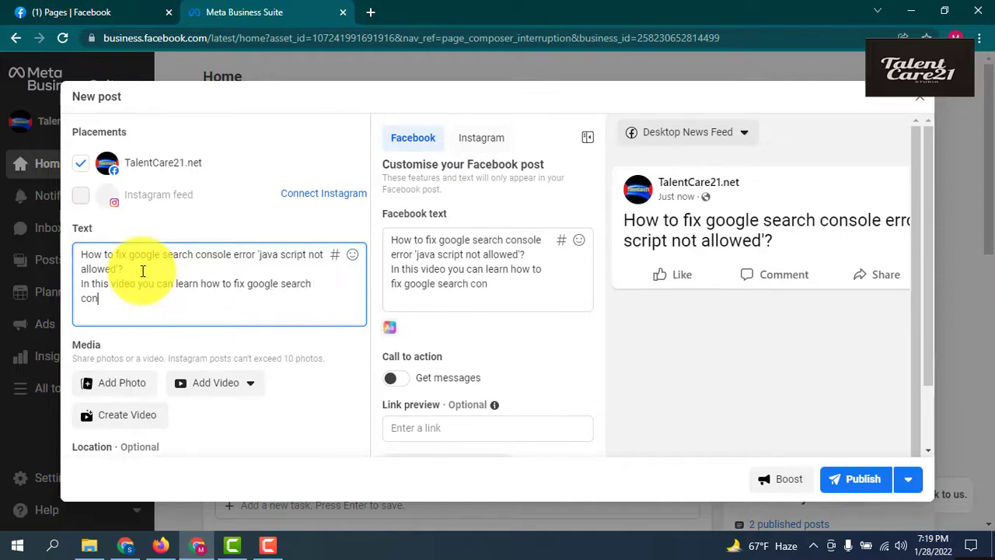
{"action": "type", "text": "sole re"}
{"action": "key", "text": "BackSpace"}
{"action": "key", "text": "BackSpace"}
{"action": "type", "text": "error"}
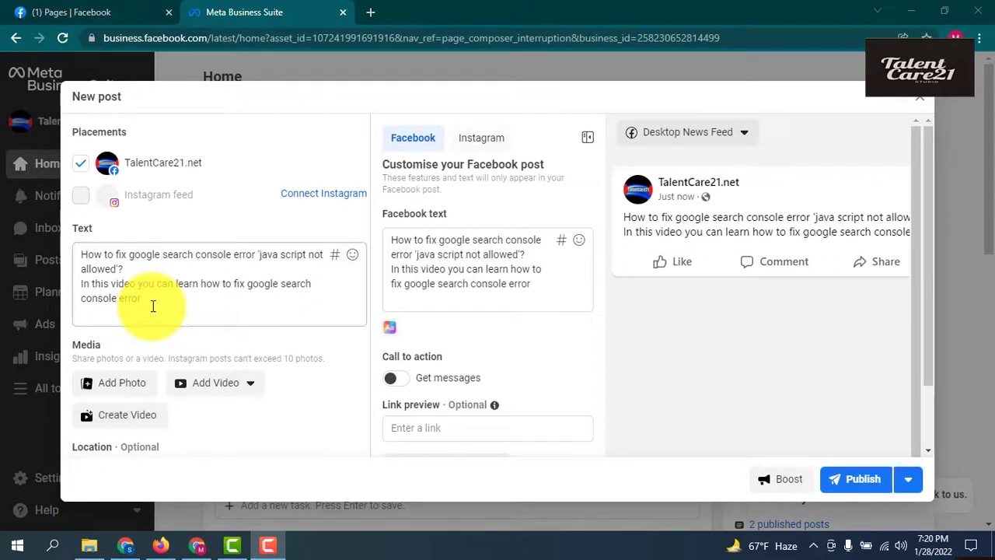
{"action": "left_click", "coordinate": [206, 277]}
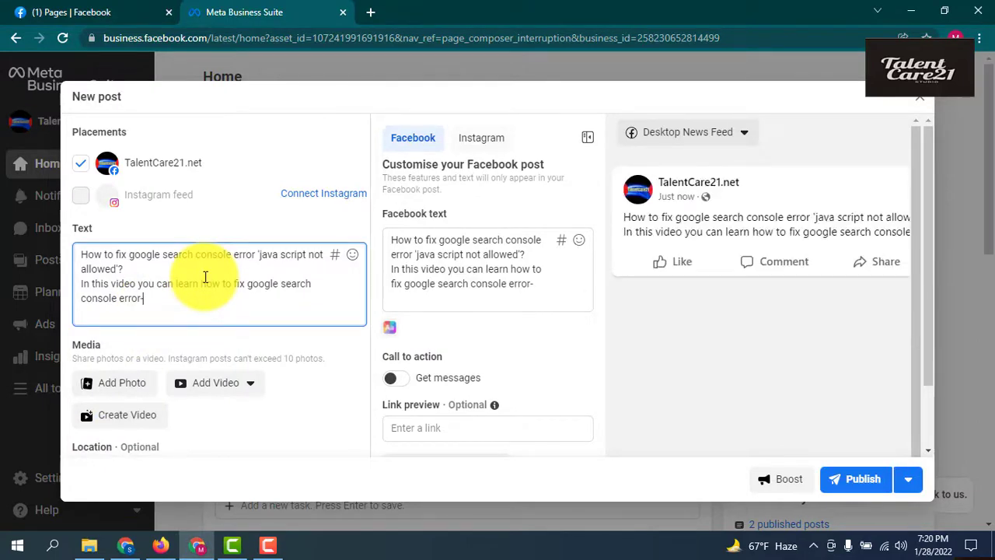
{"action": "type", "text": "java script"}
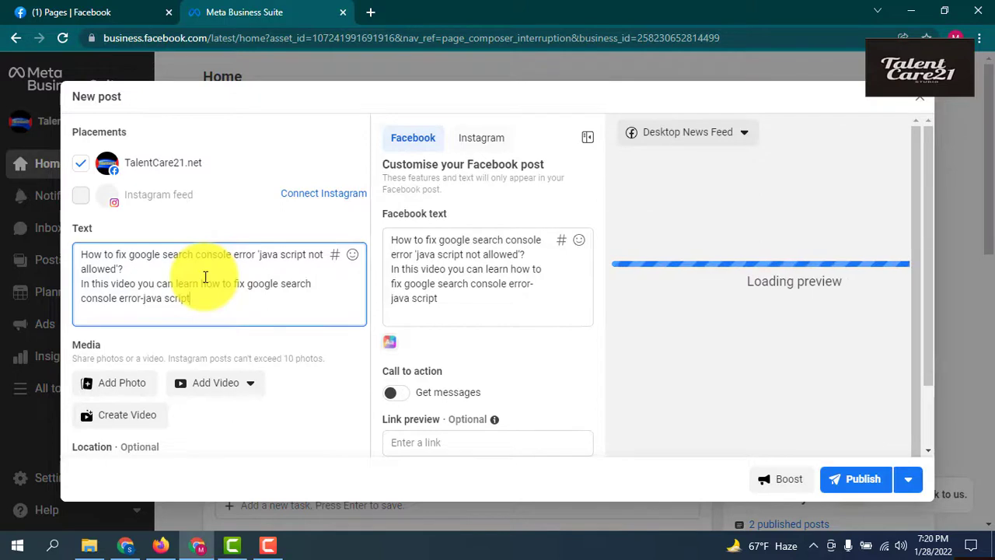
{"action": "type", "text": " not al"}
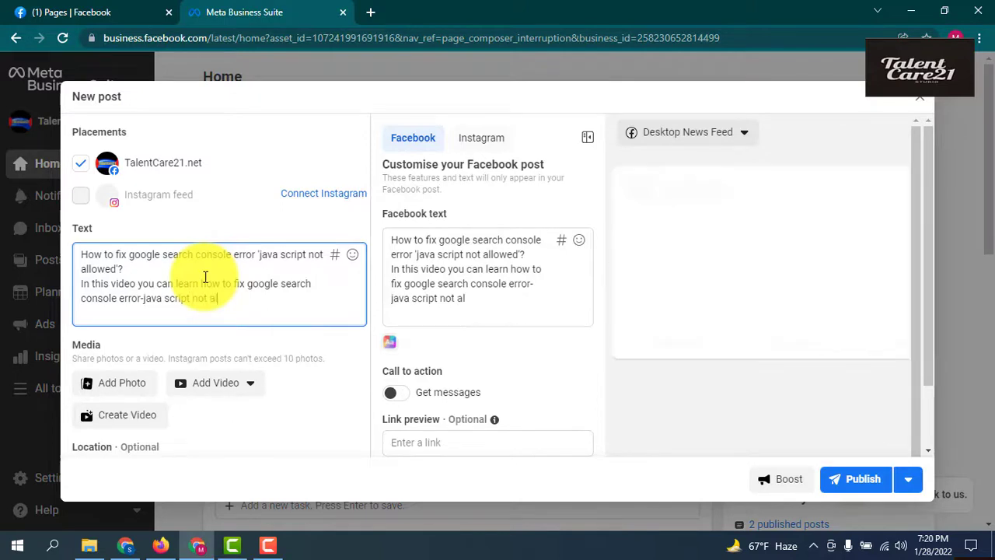
{"action": "type", "text": "lowed."}
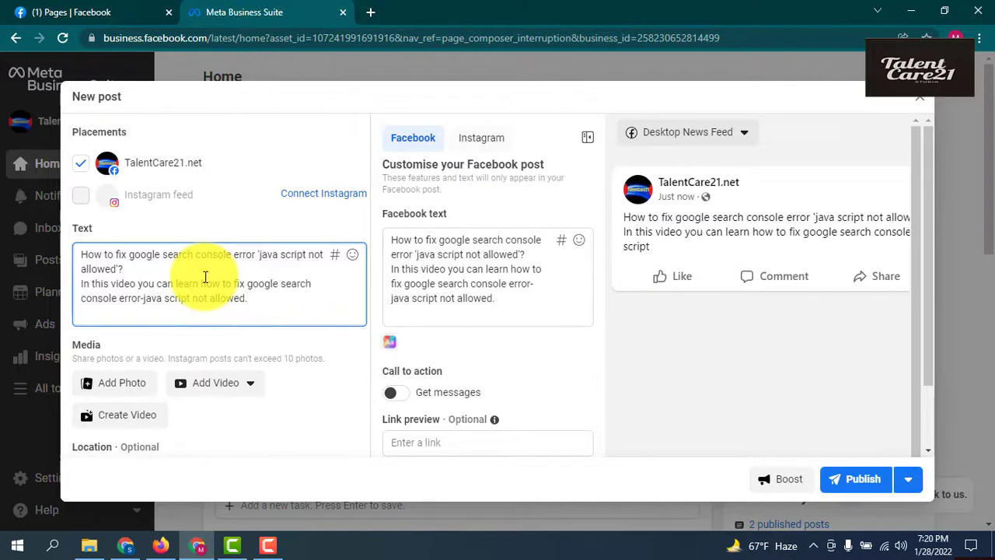
{"action": "key", "text": "Return"}
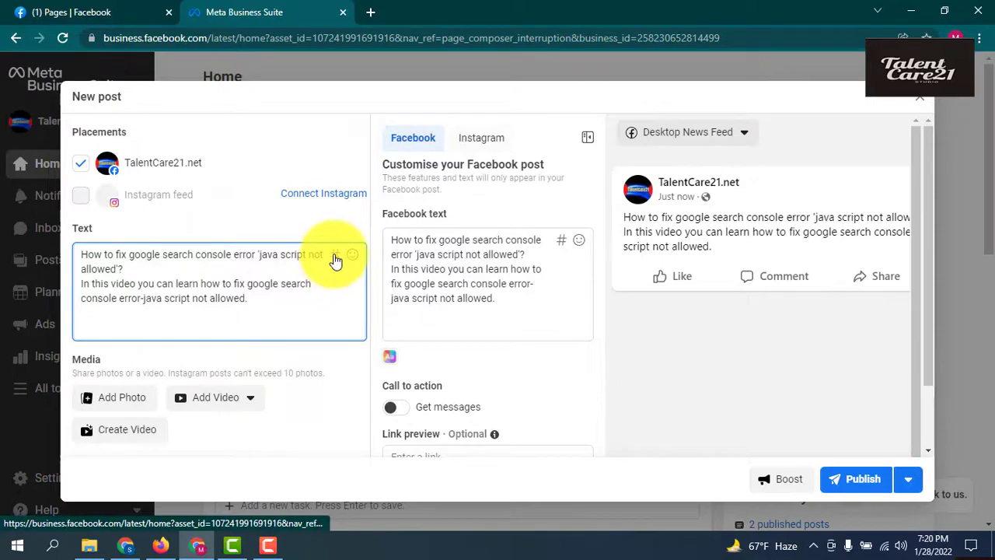
Search the hashtags for "search console" to find tags for the post text.
{"action": "left_click", "coordinate": [335, 257]}
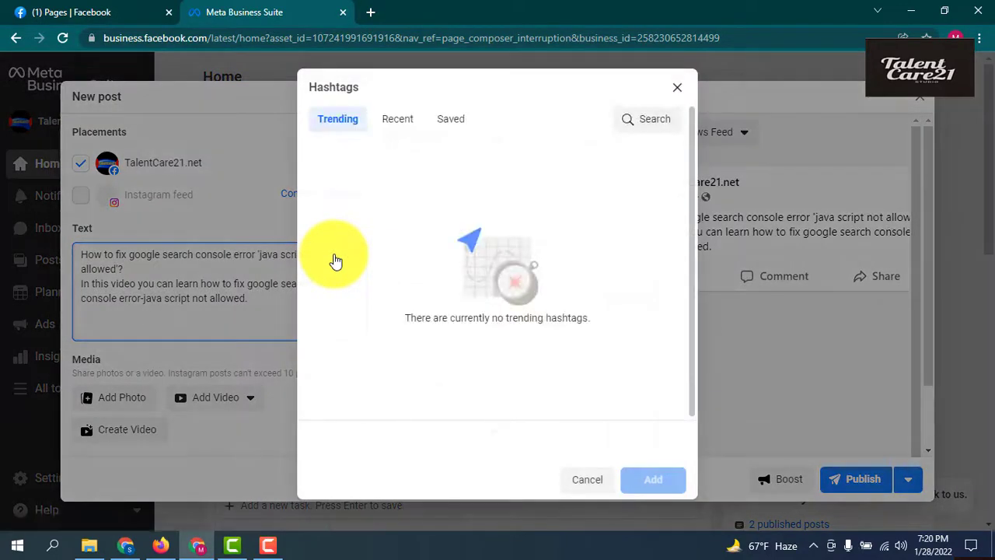
{"action": "left_click", "coordinate": [650, 123]}
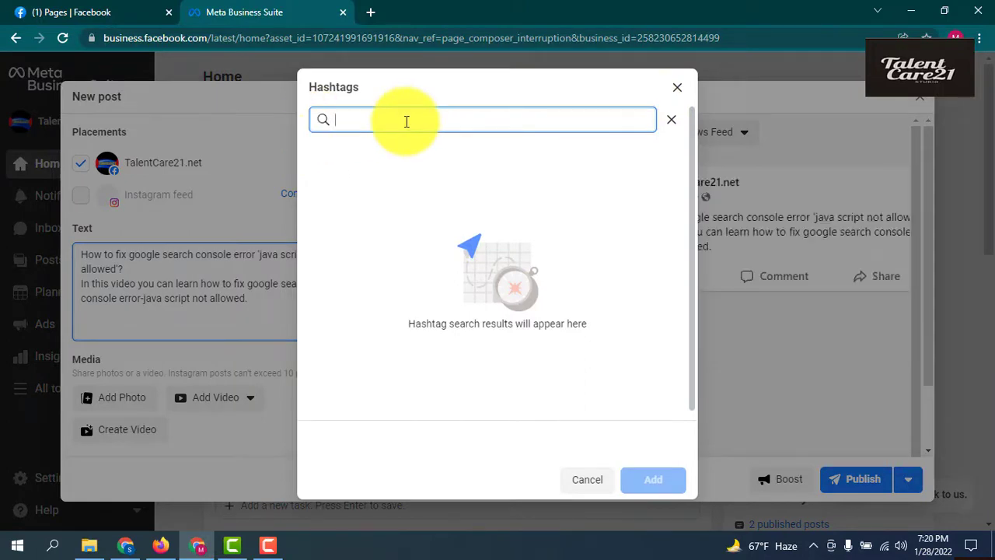
{"action": "type", "text": "searvh"}
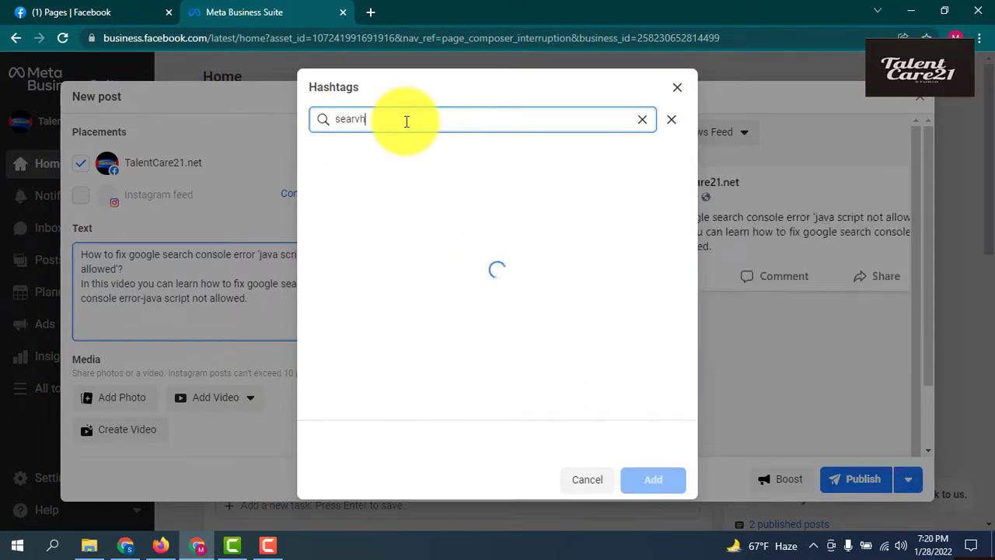
{"action": "key", "text": "BackSpace"}
{"action": "key", "text": "BackSpace"}
{"action": "type", "text": "ch console"}
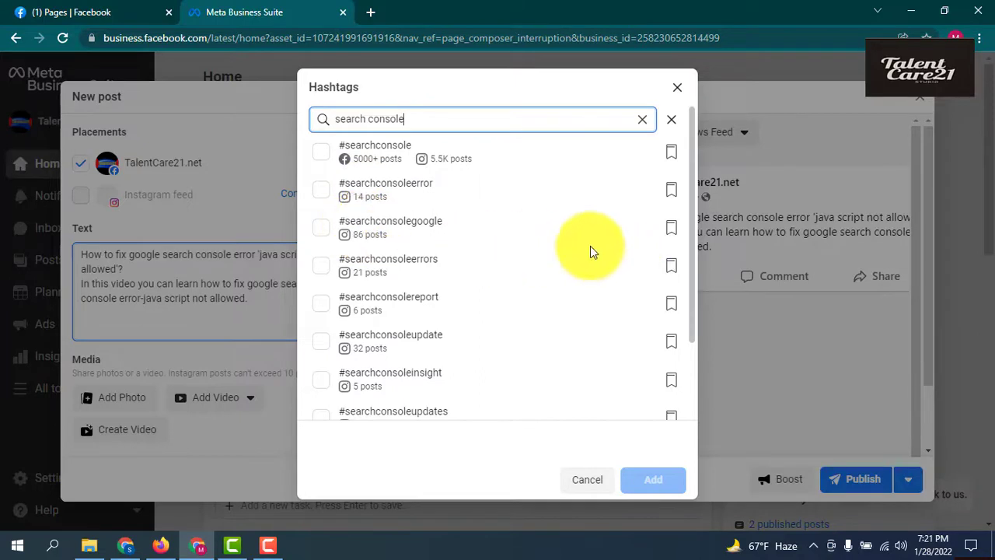
Add the hashtags #searchconsolegoogle, #searchconsole, #searchconsolereport and #searchconsoleerrors to the post text.
{"action": "left_click", "coordinate": [322, 232]}
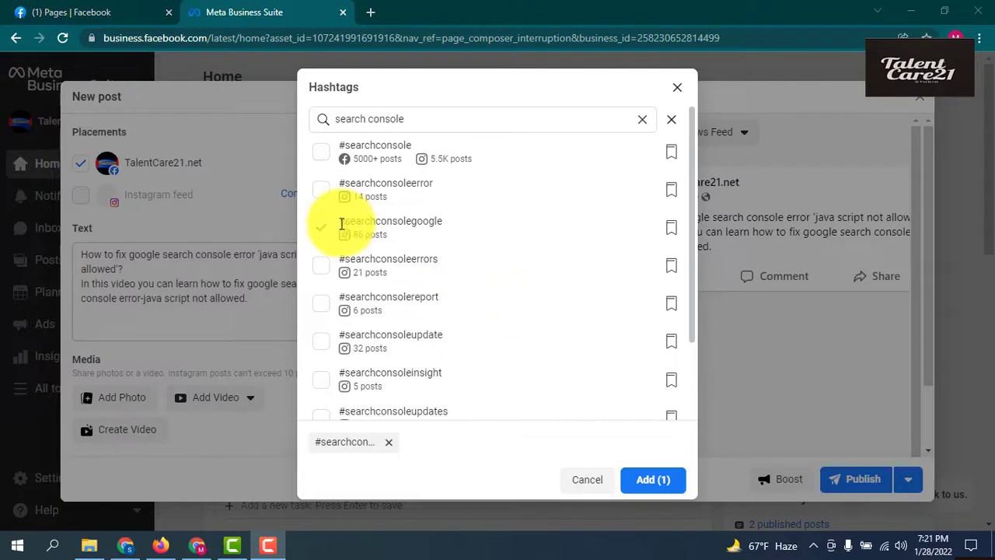
{"action": "left_click", "coordinate": [322, 154]}
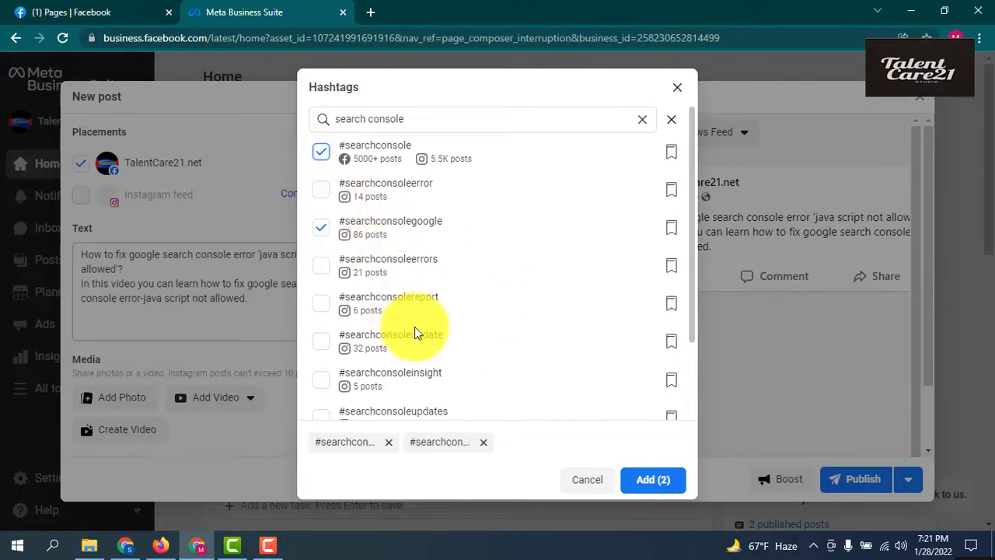
{"action": "left_click", "coordinate": [321, 303]}
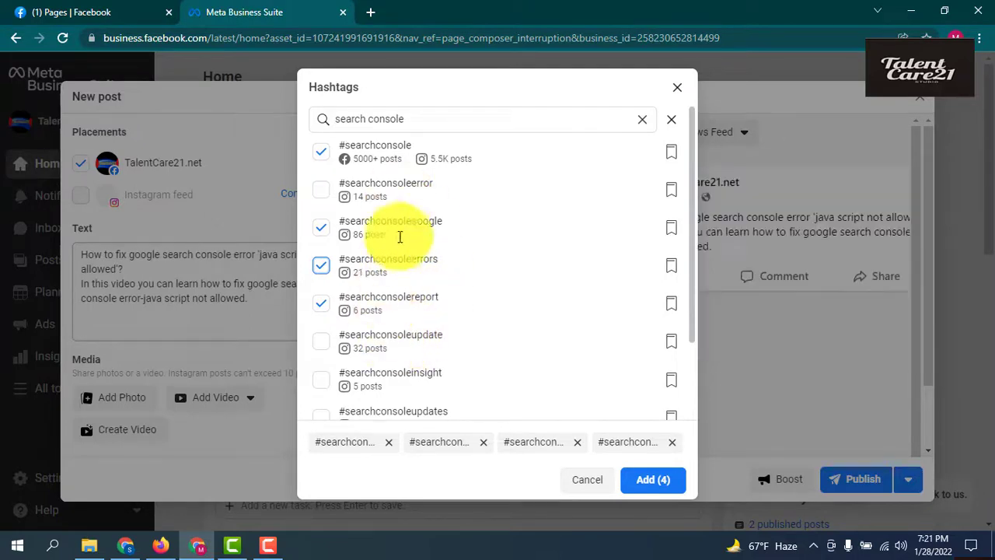
{"action": "left_click", "coordinate": [444, 123]}
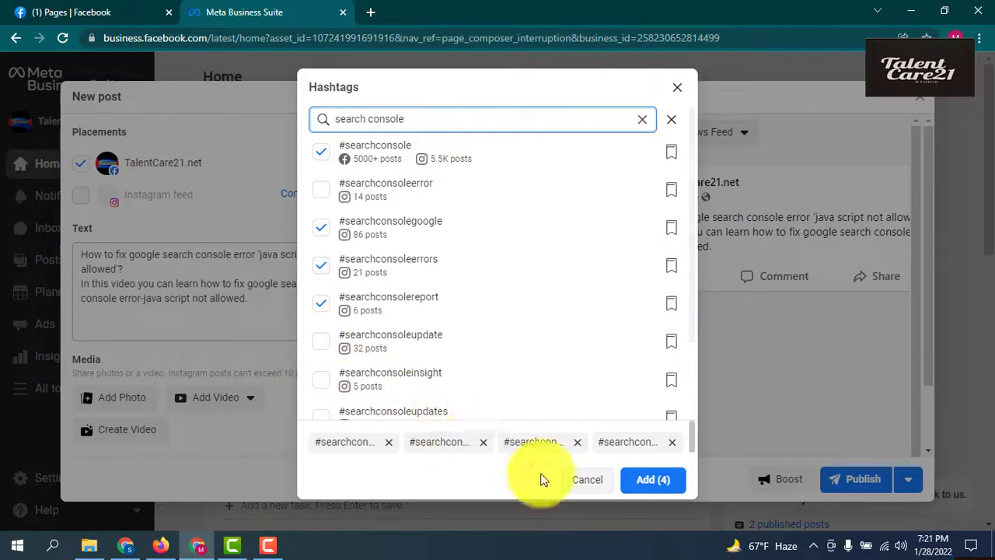
{"action": "left_click", "coordinate": [645, 482]}
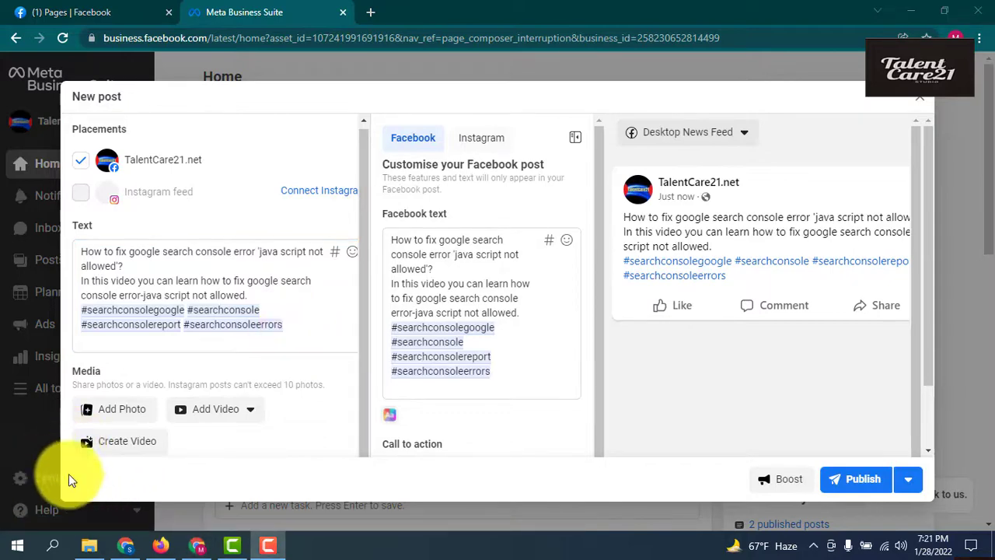
Insert the collision (💥) emoji at the very start of the post text, before "How to fix".
{"action": "left_click", "coordinate": [84, 251]}
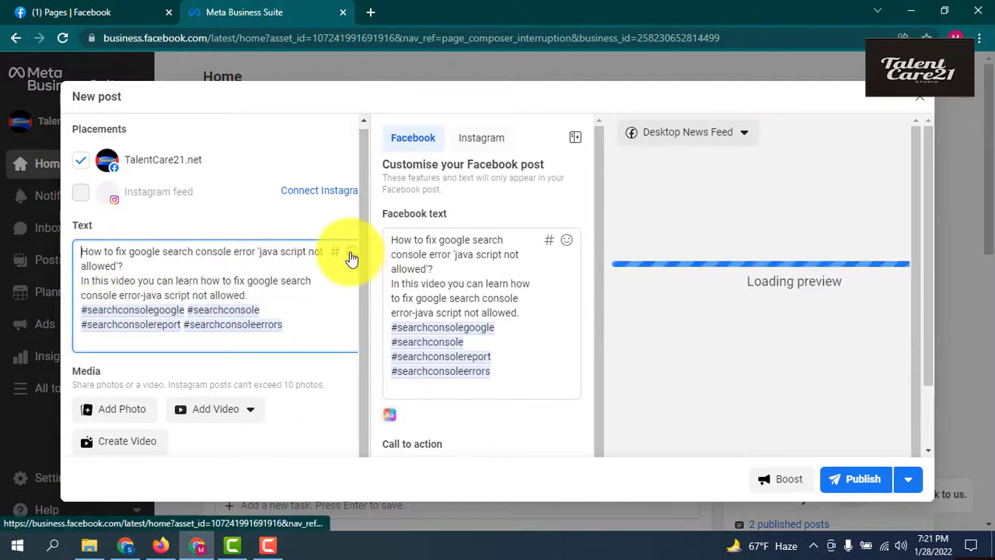
{"action": "left_click", "coordinate": [351, 256]}
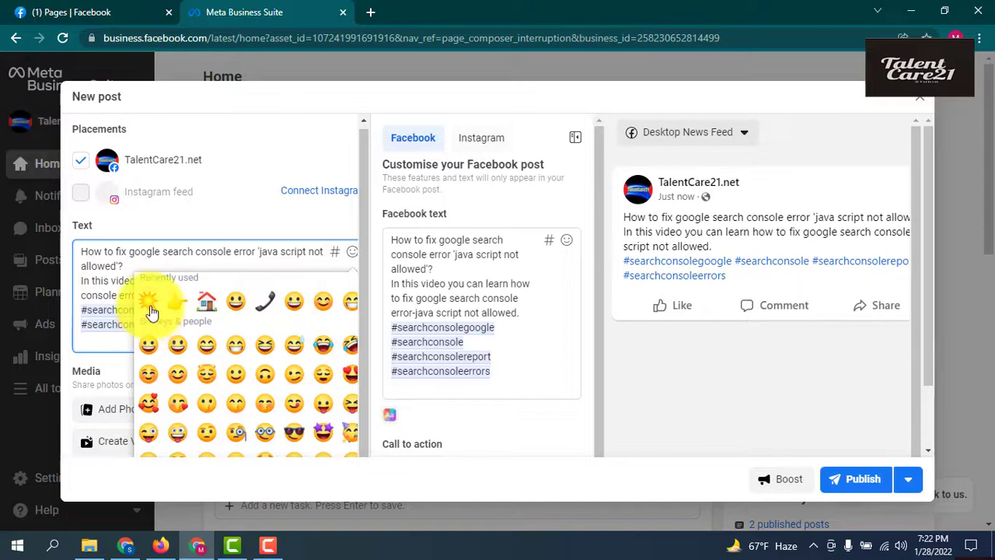
{"action": "left_click", "coordinate": [150, 302]}
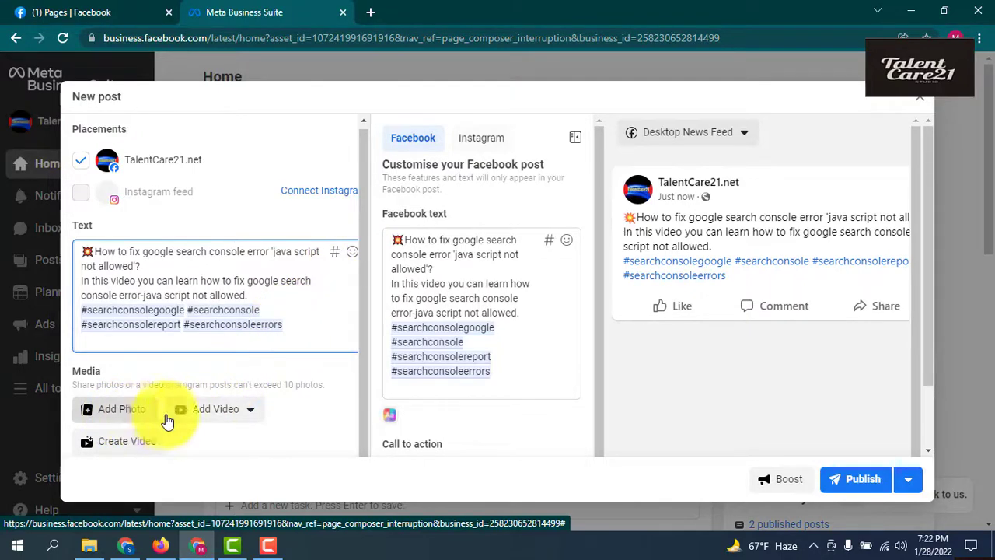
Upload the video "How to fix google search console error-java script now allowed" from New Volume (D:) to the post.
{"action": "left_click", "coordinate": [238, 418]}
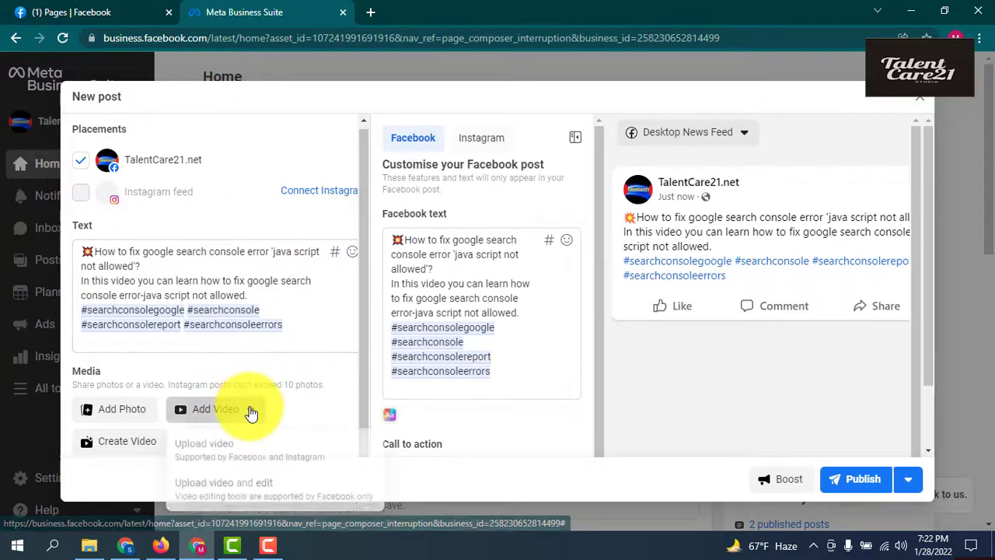
{"action": "left_click", "coordinate": [204, 454]}
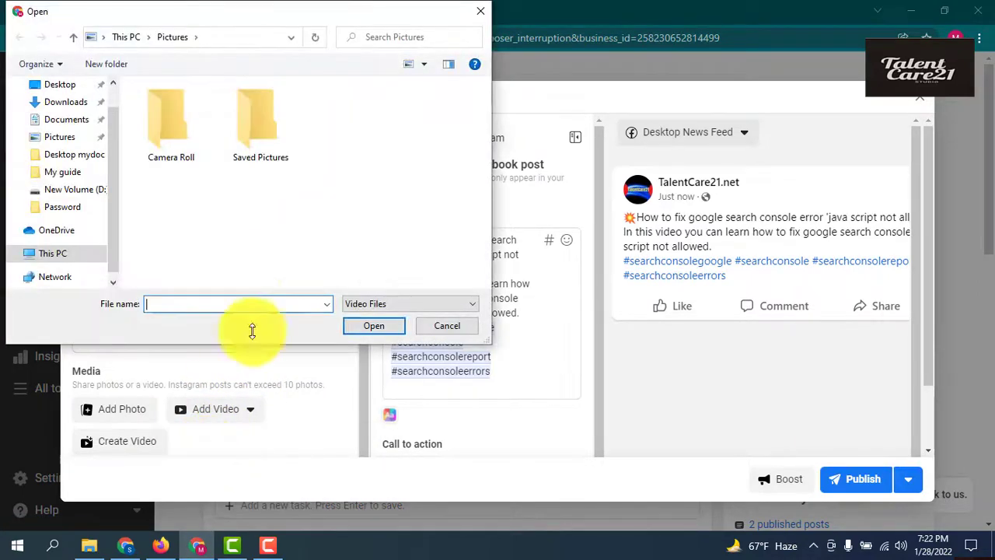
{"action": "left_click", "coordinate": [84, 194]}
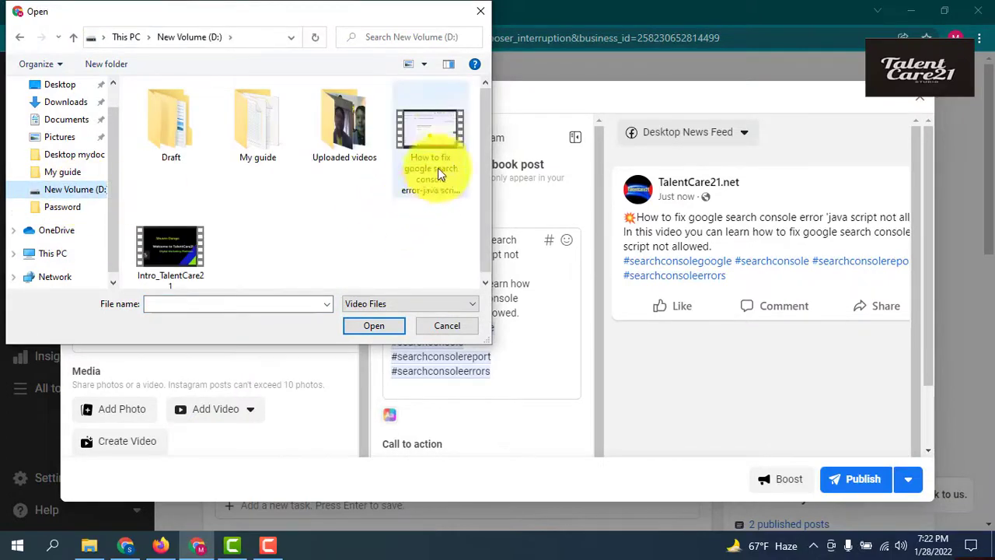
{"action": "left_click", "coordinate": [434, 145]}
{"action": "left_click", "coordinate": [386, 325]}
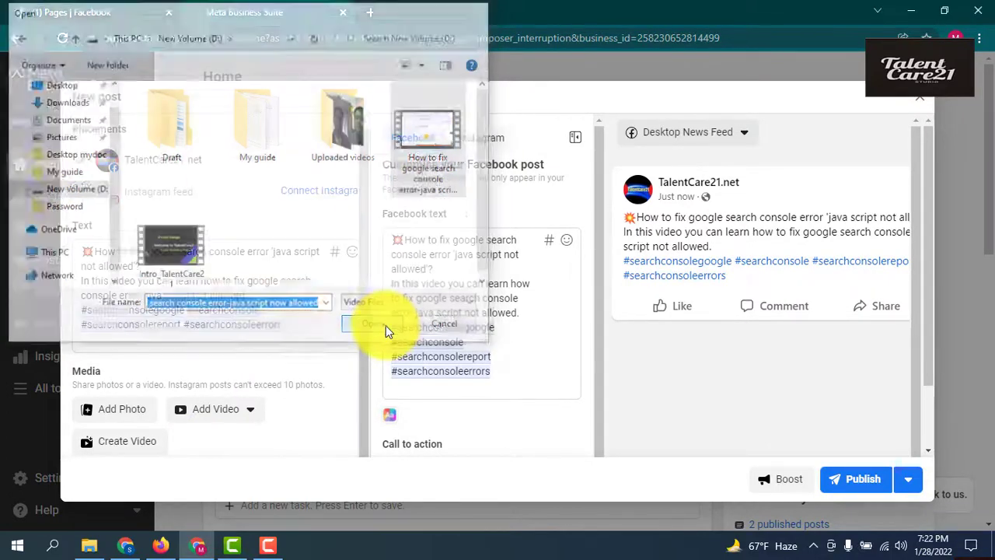
{"action": "scroll", "coordinate": [311, 327], "scroll_direction": "down", "scroll_amount": 1}
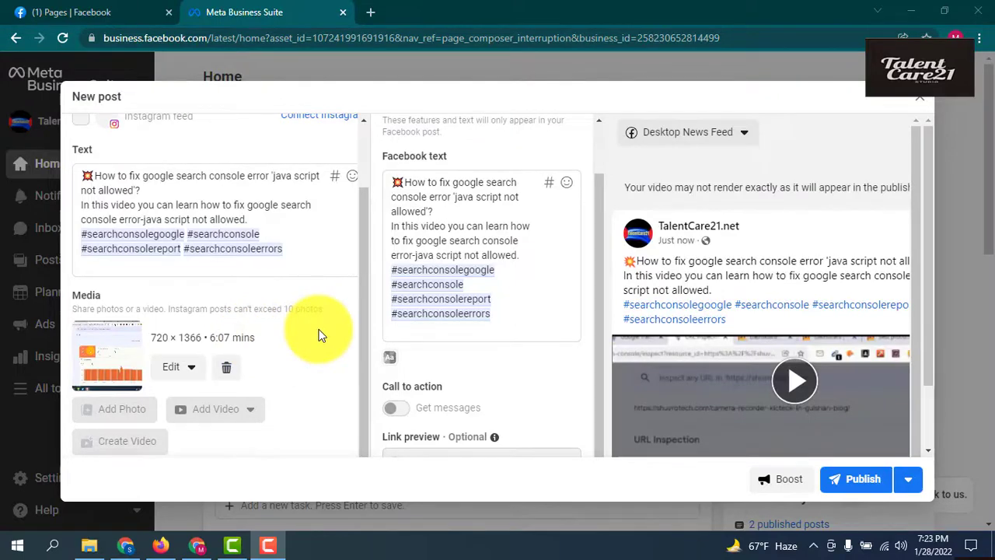
{"action": "scroll", "coordinate": [221, 317], "scroll_direction": "up", "scroll_amount": 1}
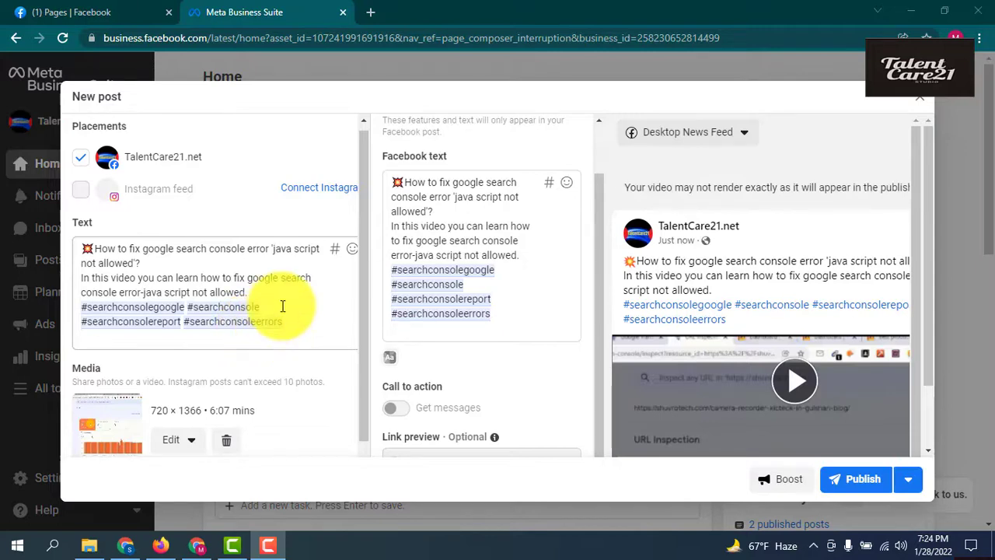
{"action": "mouse_move", "coordinate": [286, 192]}
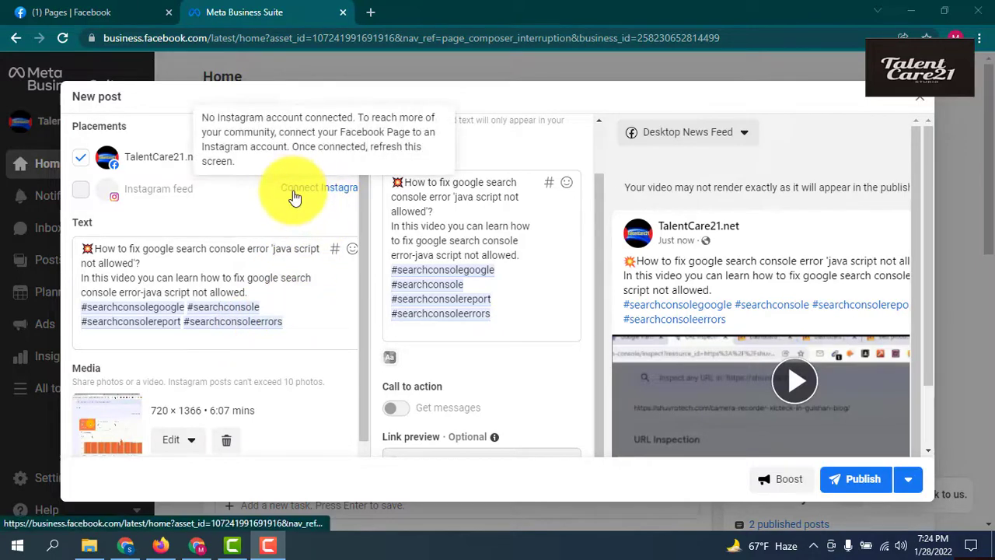
{"action": "mouse_move", "coordinate": [121, 194]}
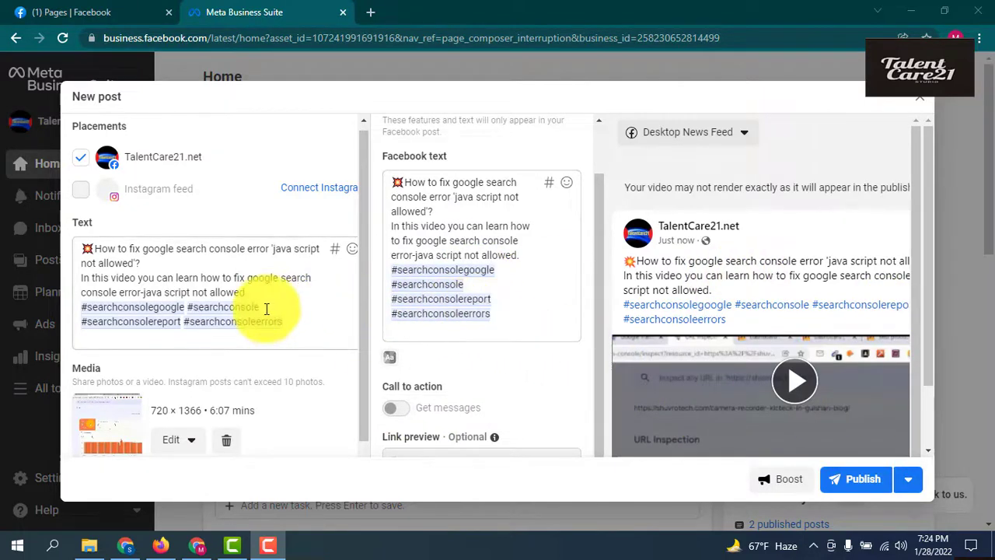
{"action": "scroll", "coordinate": [462, 299], "scroll_direction": "down", "scroll_amount": 1}
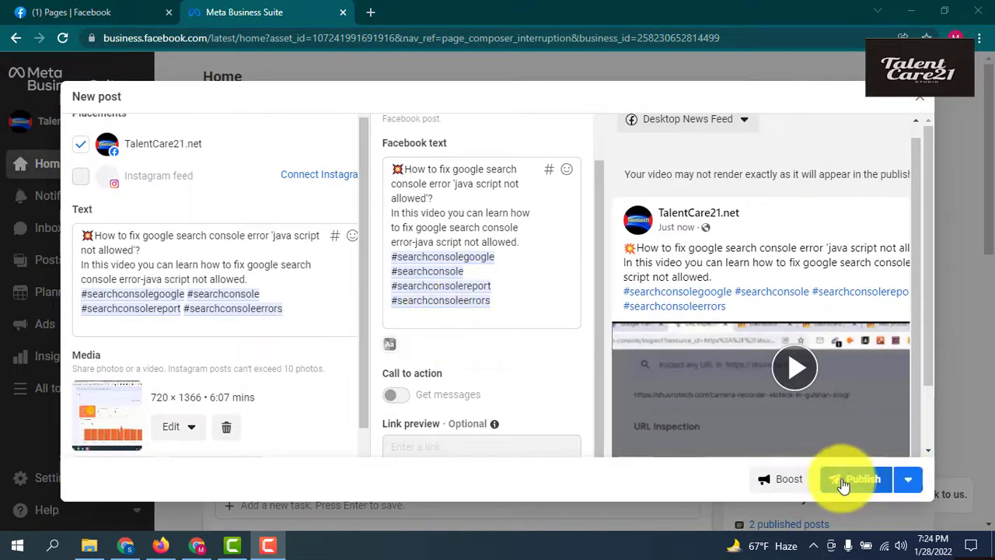
Choose to schedule the post instead of publishing it immediately, and set its date to 29 January 2022.
{"action": "left_click", "coordinate": [910, 480]}
{"action": "left_click", "coordinate": [873, 420]}
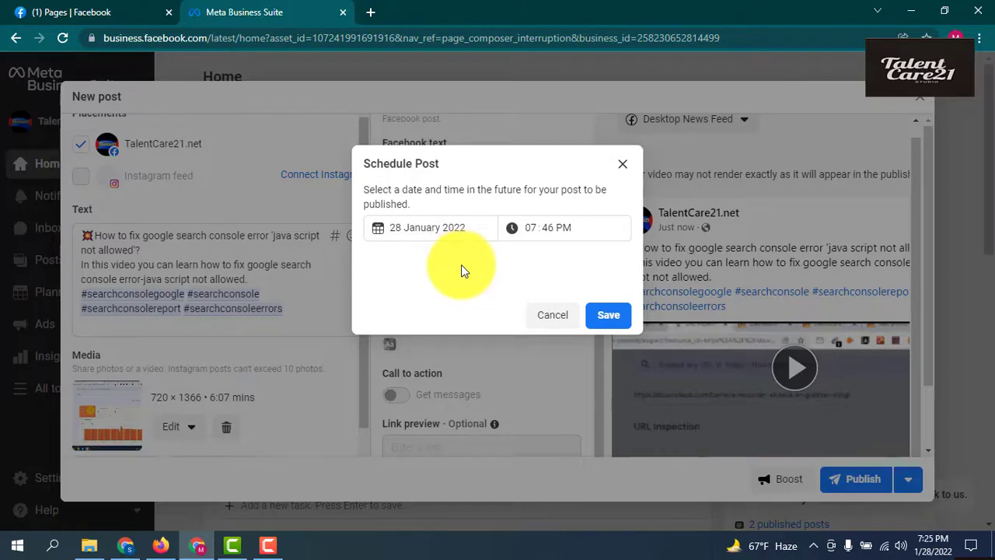
{"action": "left_click", "coordinate": [417, 228]}
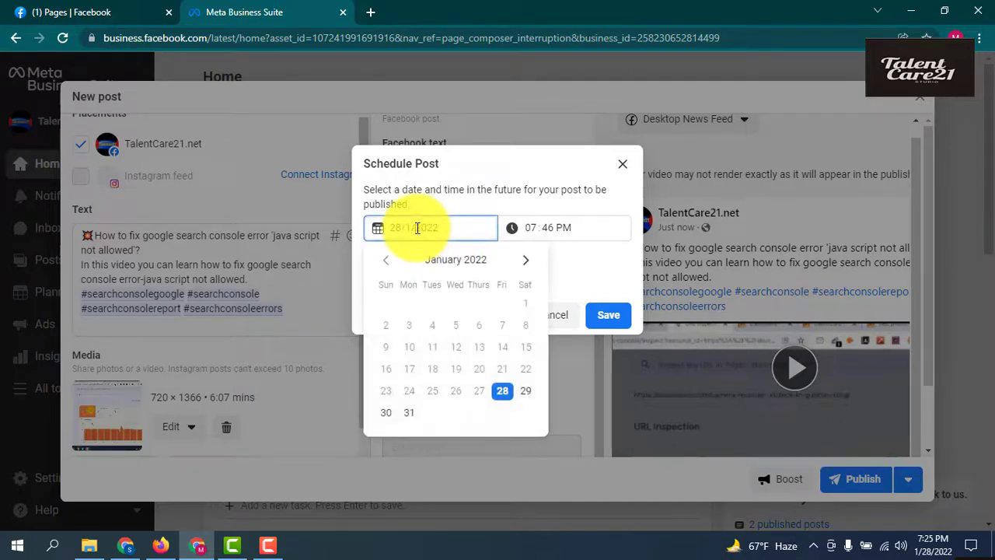
{"action": "left_click", "coordinate": [526, 394]}
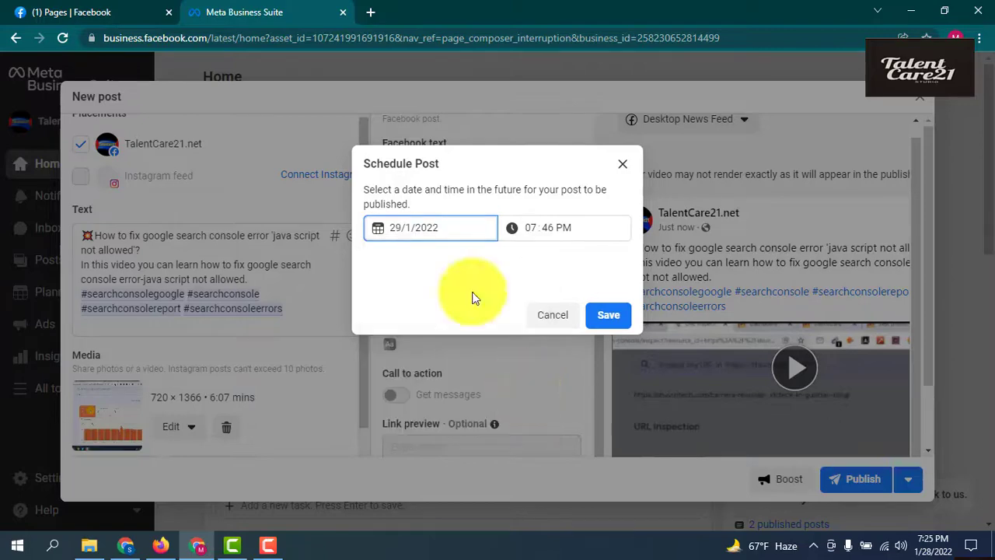
Set the publishing time to 05:46 PM, save the schedule and submit the scheduled post.
{"action": "left_click", "coordinate": [566, 232]}
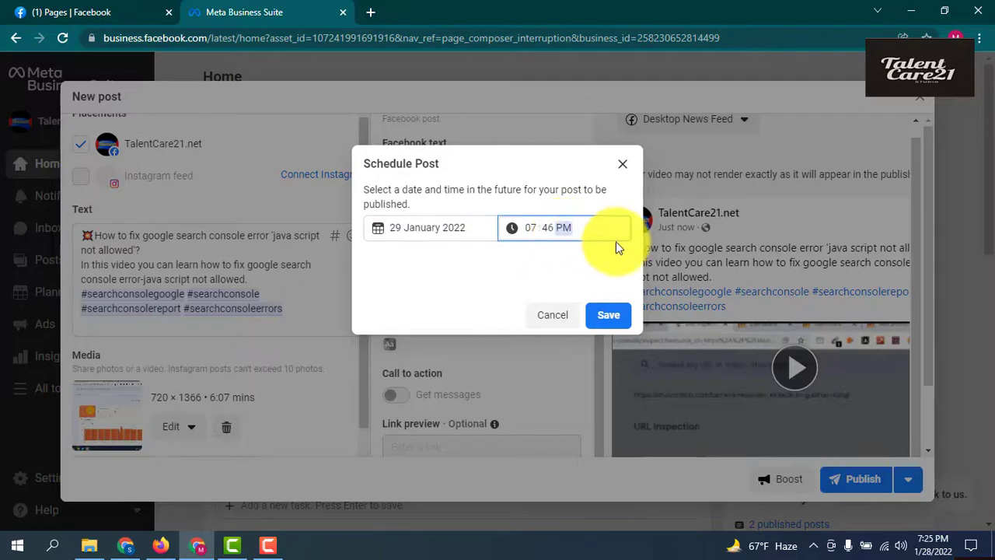
{"action": "left_click", "coordinate": [532, 230]}
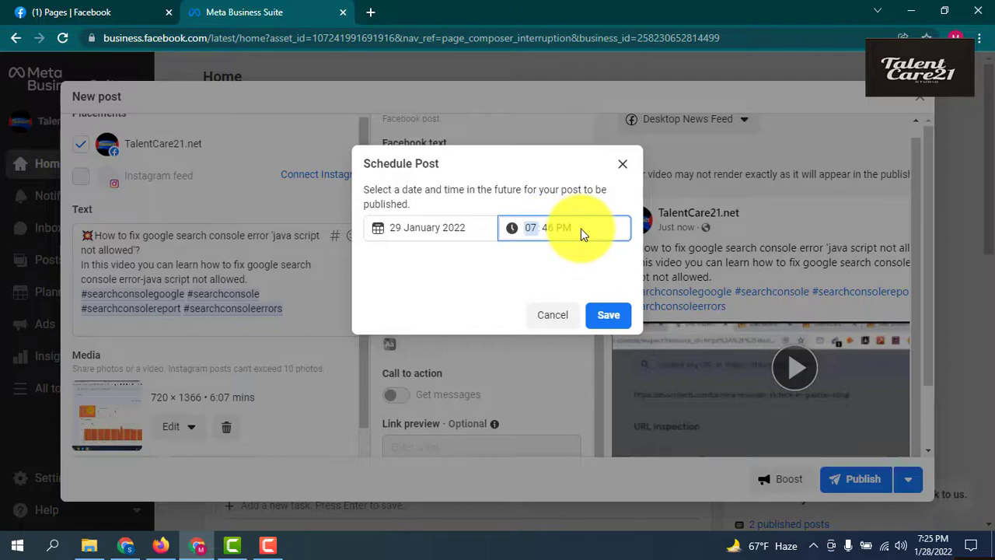
{"action": "type", "text": "5"}
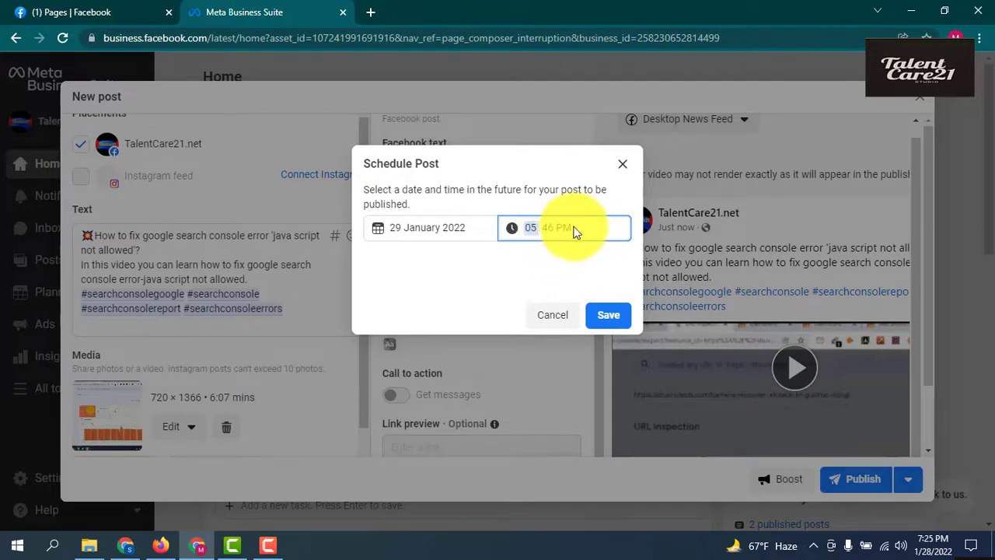
{"action": "left_click", "coordinate": [610, 314]}
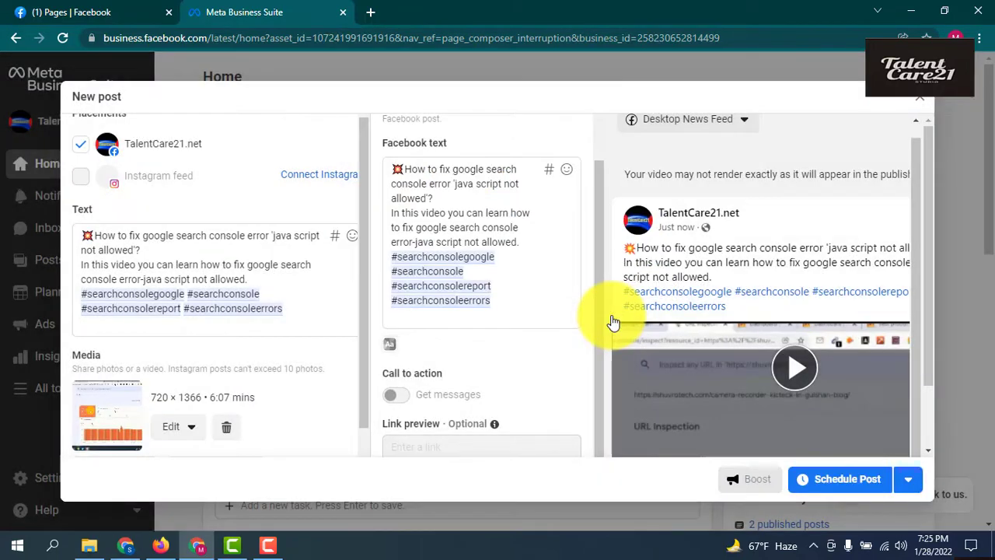
{"action": "left_click", "coordinate": [844, 482]}
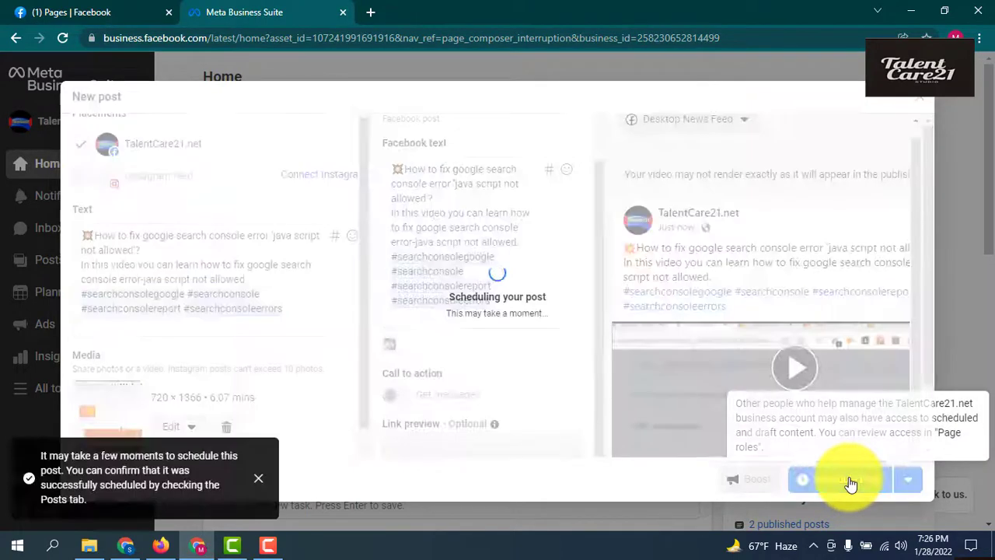